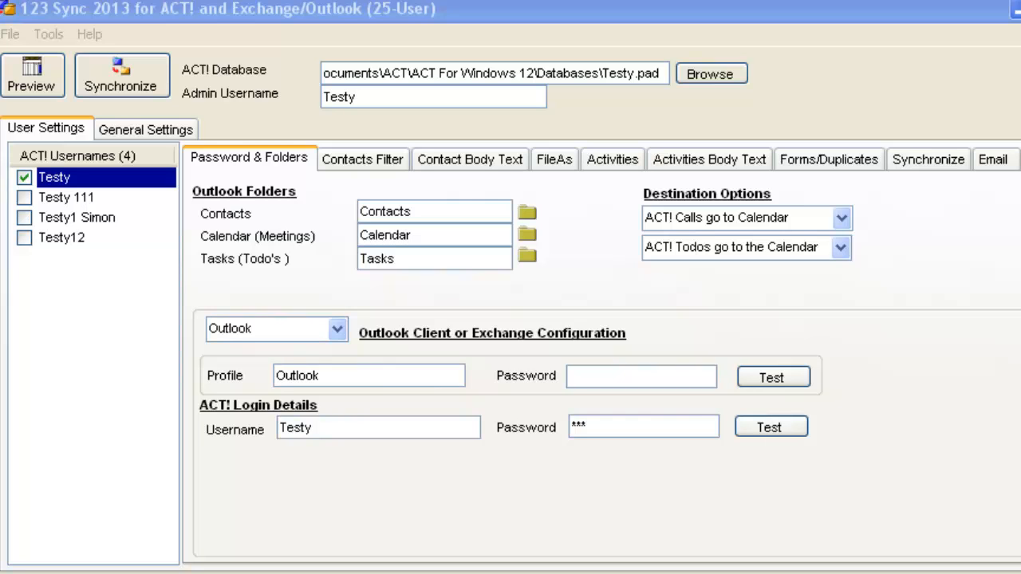
- In the general calendar settings, set the action for cleared ACT! calendar items to Add Cleared Tag in Outlook, and return to the user settings
left_click(146, 129)
left_click(406, 160)
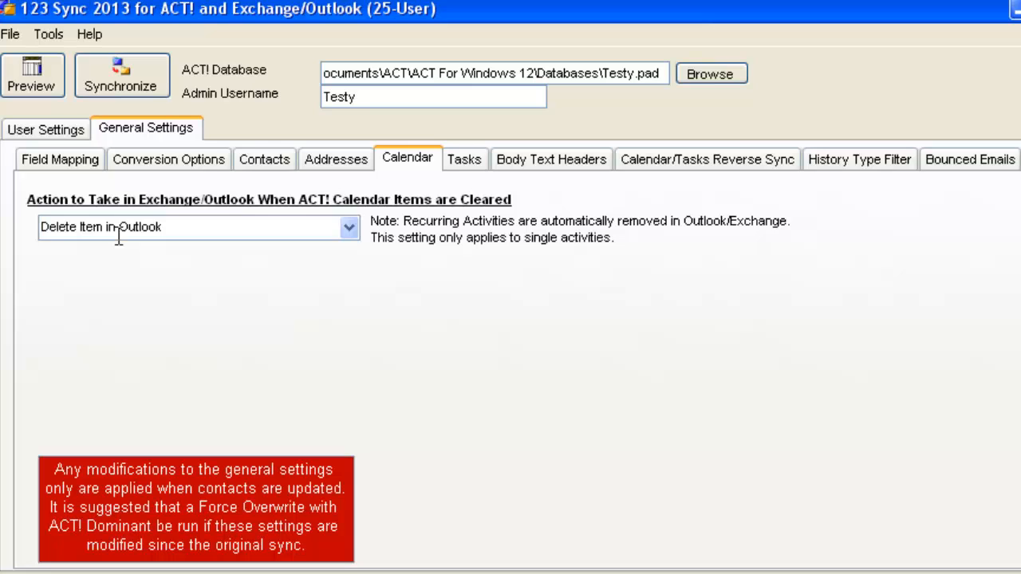
left_click(350, 229)
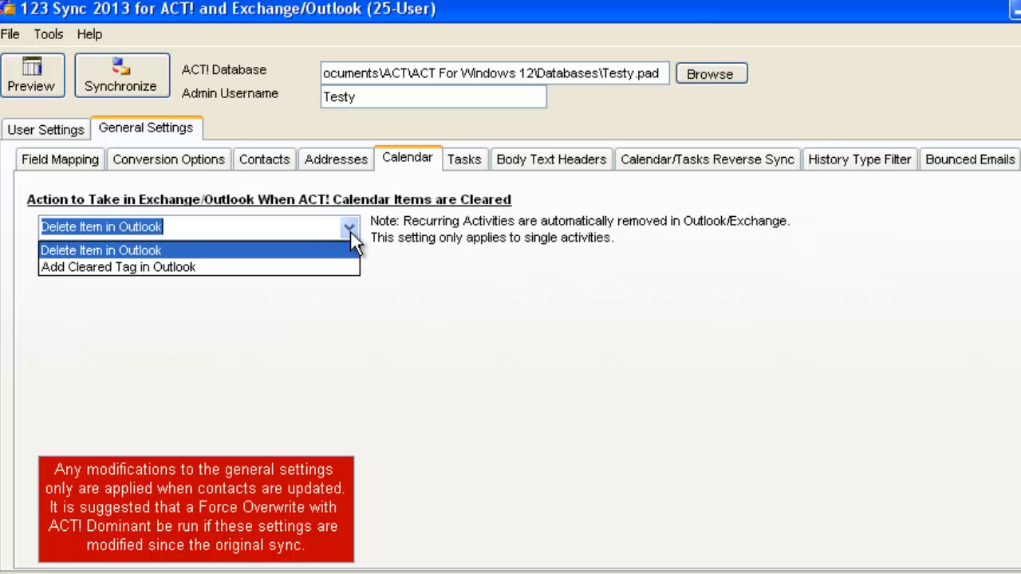
left_click(244, 267)
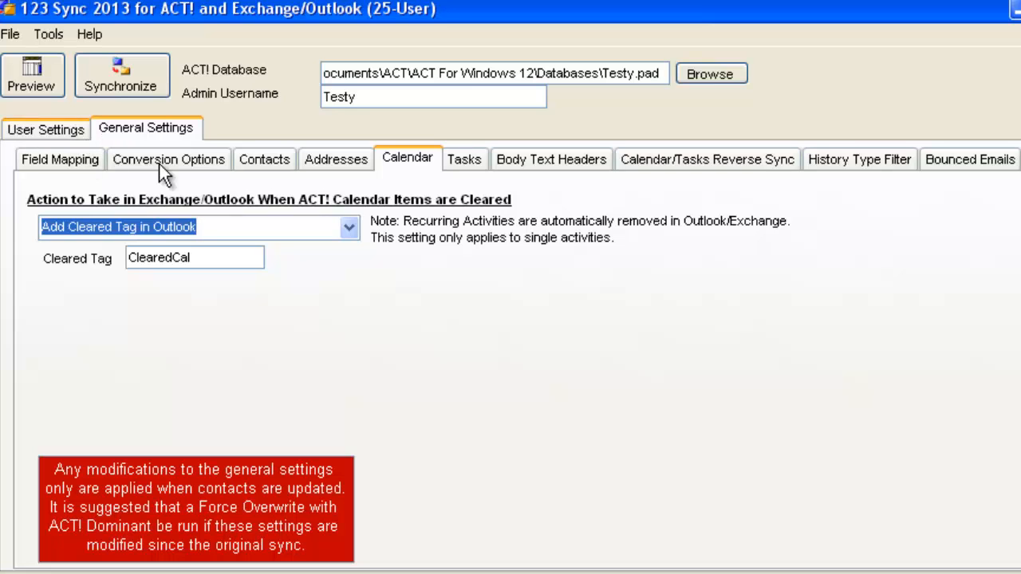
left_click(72, 131)
left_click(133, 129)
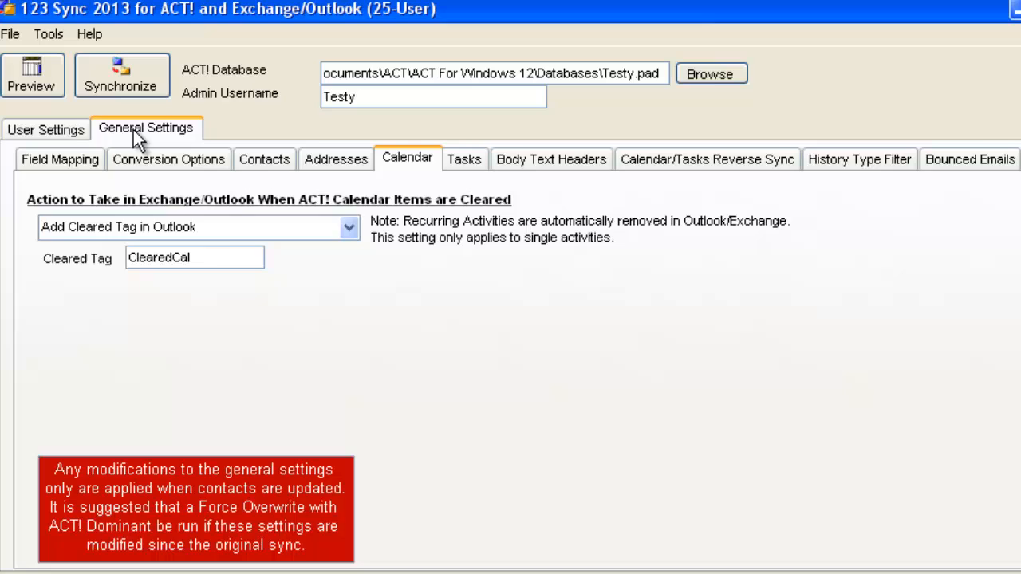
left_click(70, 131)
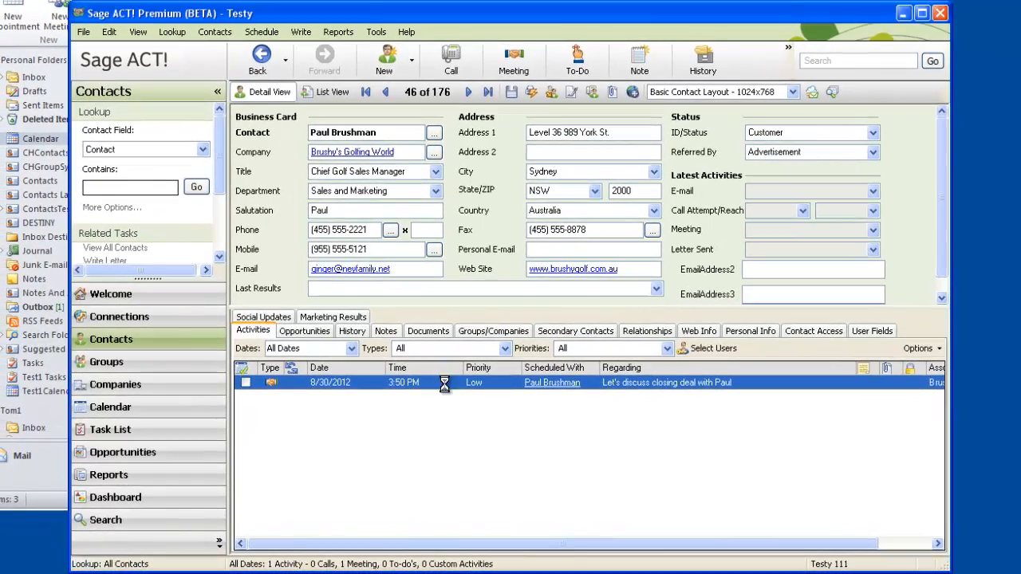
- In Sage ACT!, clear the contact's 8/30/2012 3:50 PM meeting with ": CANCELLED" appended to its Regarding text, and show cleared activities in the list
double_click(439, 391)
left_click(672, 458)
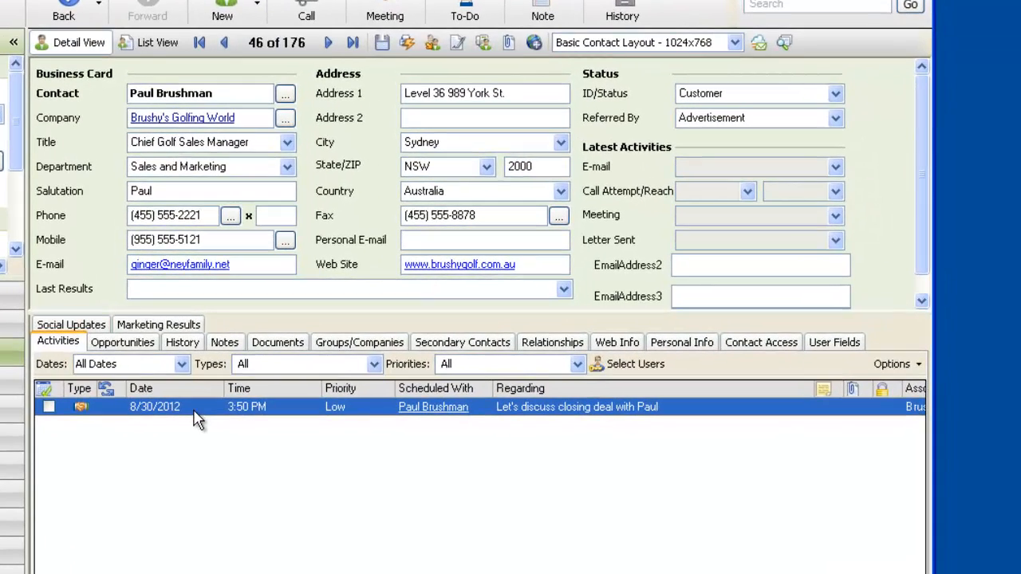
right_click(234, 405)
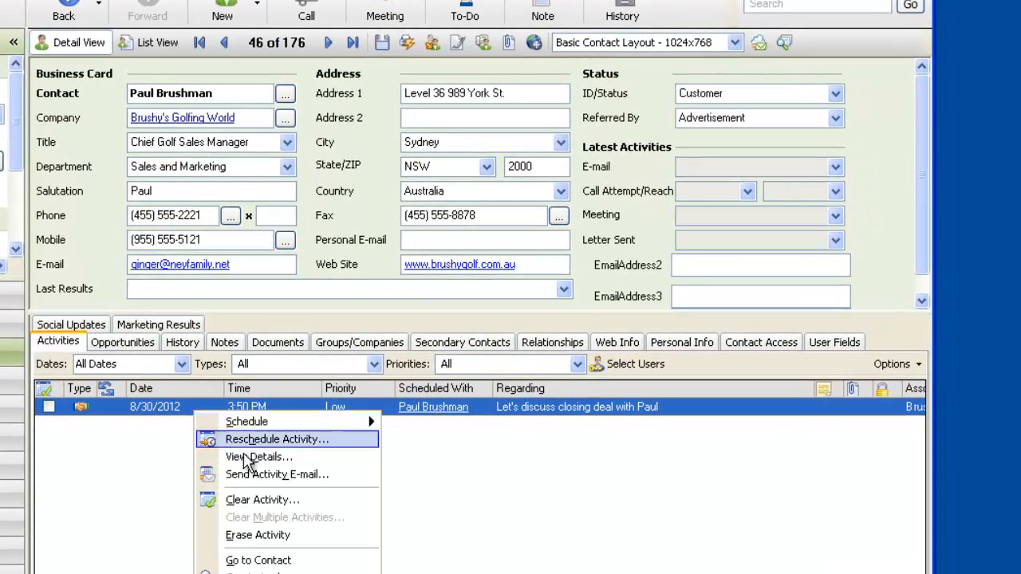
left_click(254, 502)
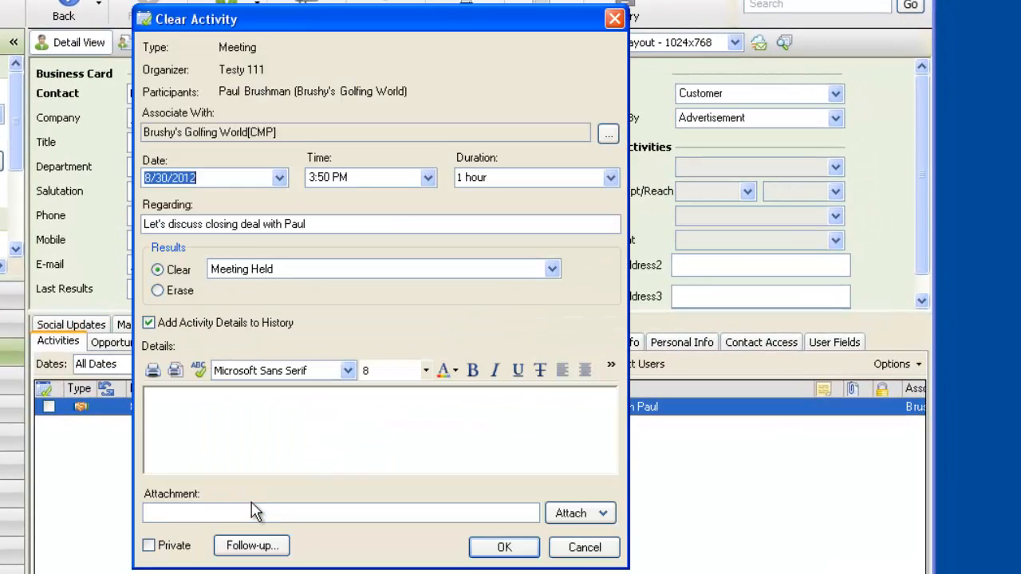
left_click(329, 223)
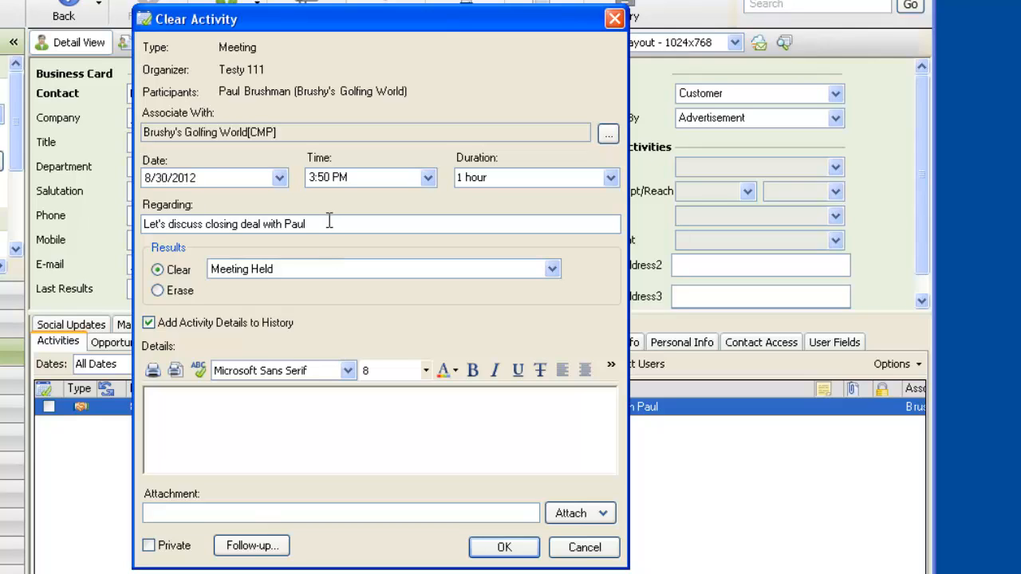
type(": CANCELLED")
left_click(511, 547)
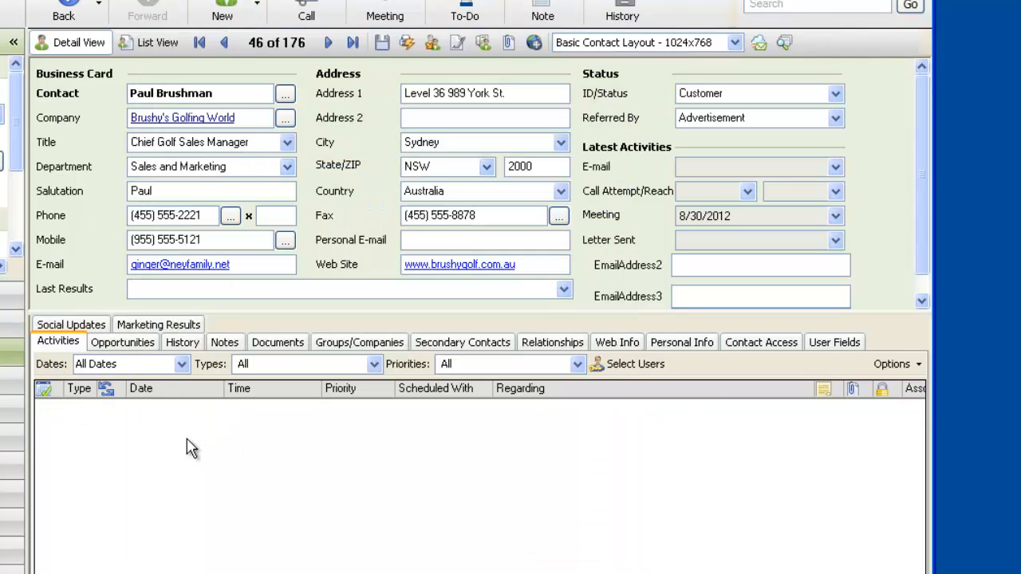
left_click(916, 366)
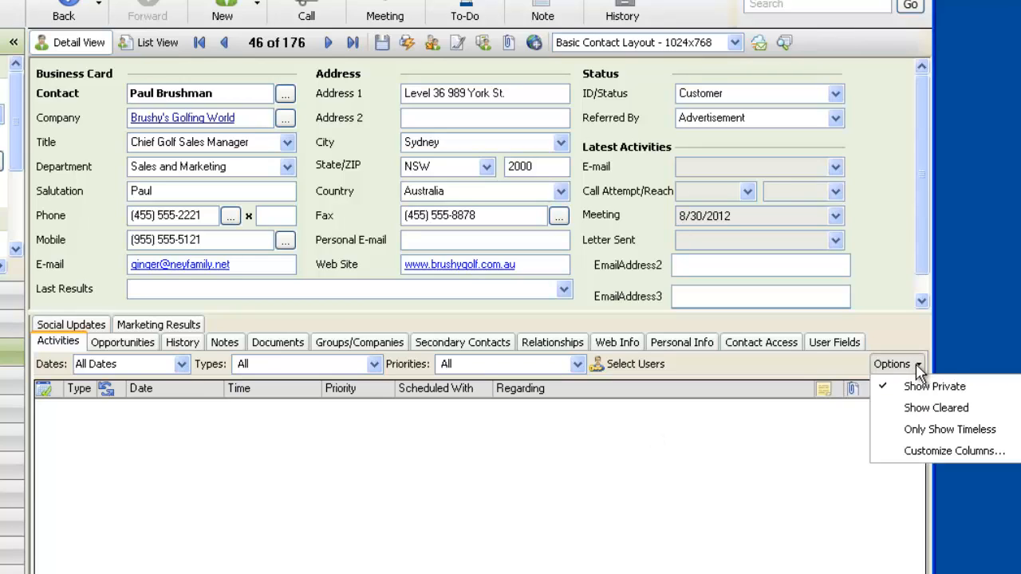
left_click(906, 408)
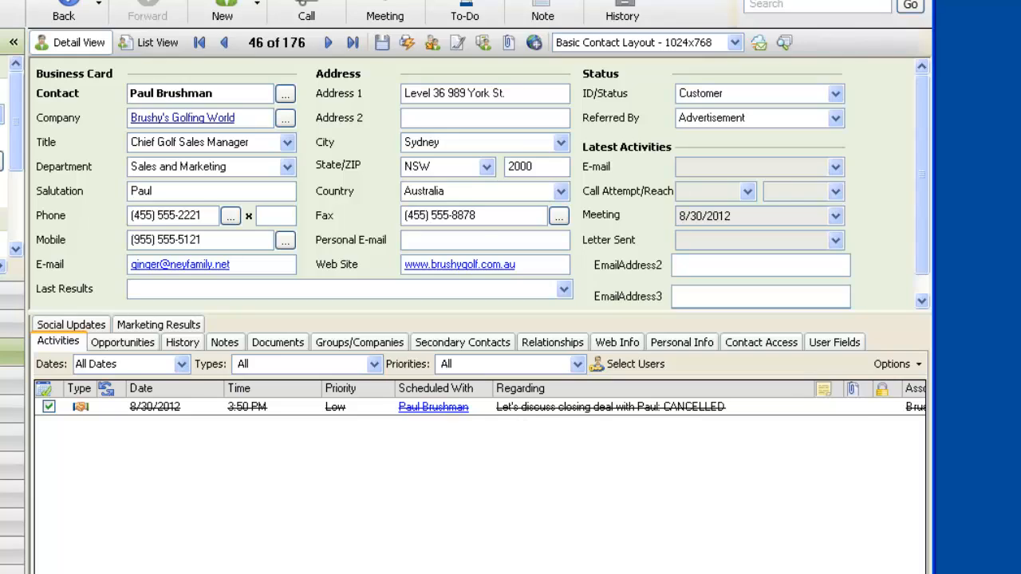
- Switch to 123 Sync and synchronize all listed items for the enabled user to carry the cleared meeting over to Outlook
left_click(285, 573)
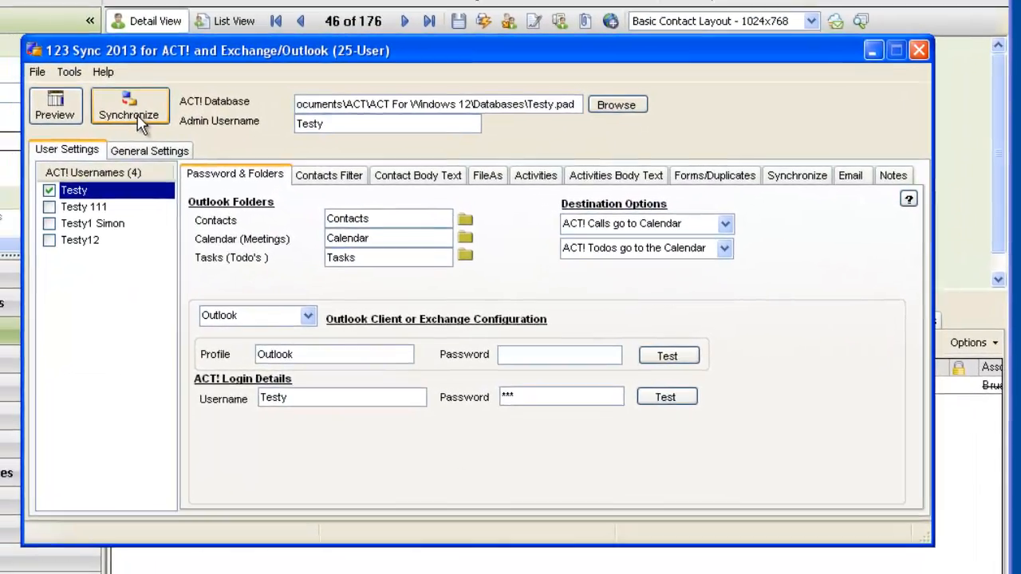
left_click(76, 137)
left_click(549, 285)
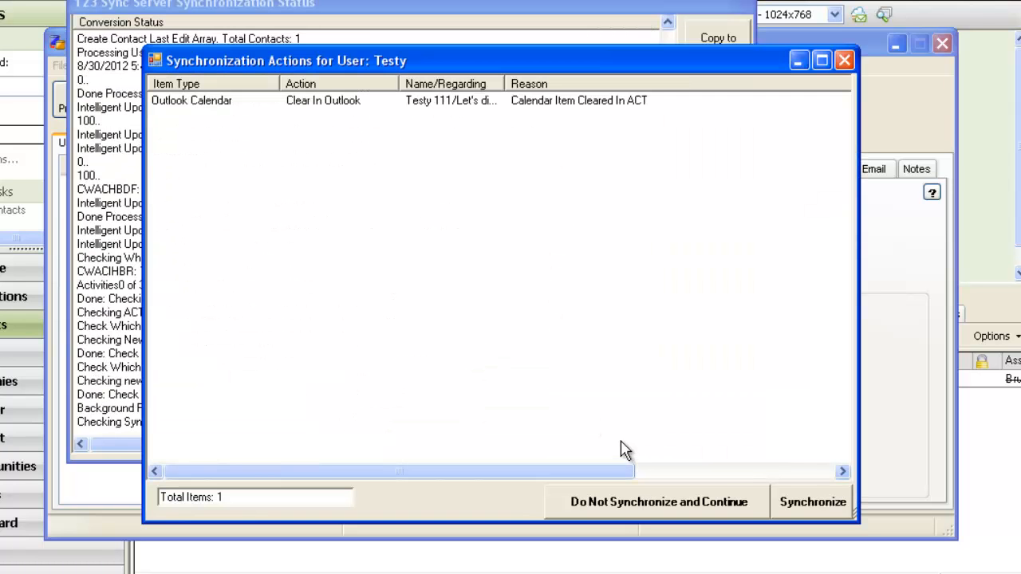
left_click(813, 503)
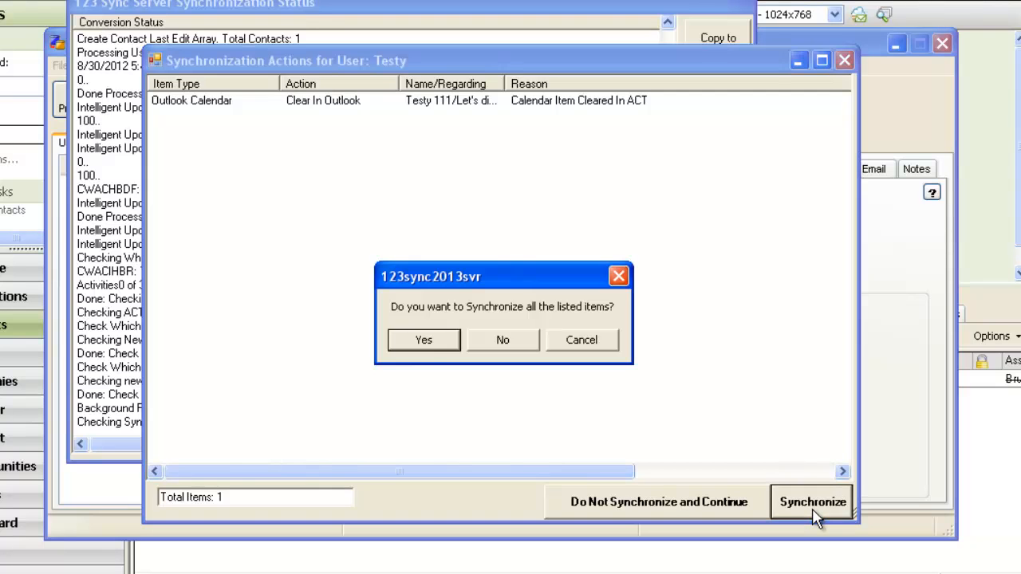
left_click(425, 341)
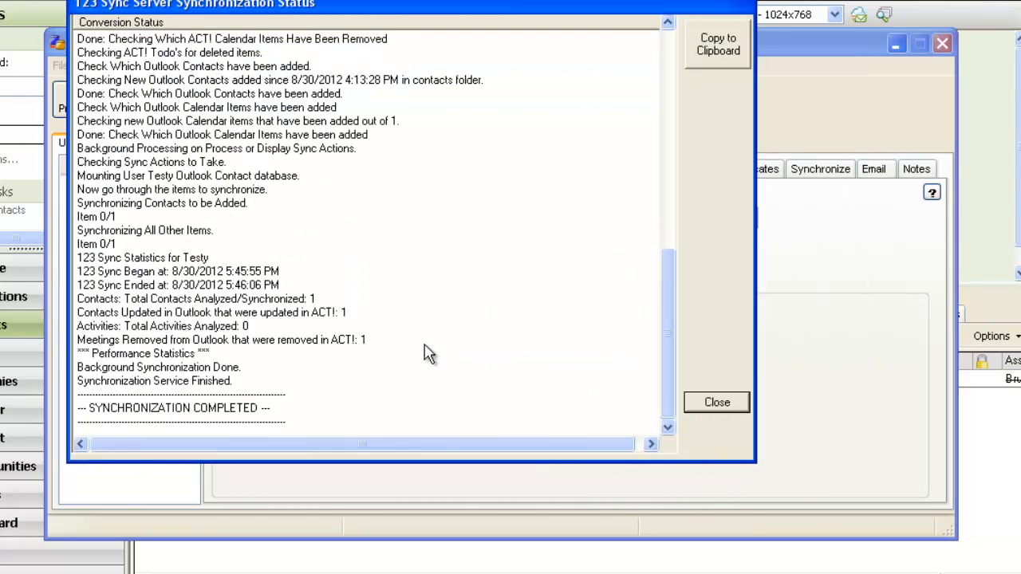
left_click(715, 404)
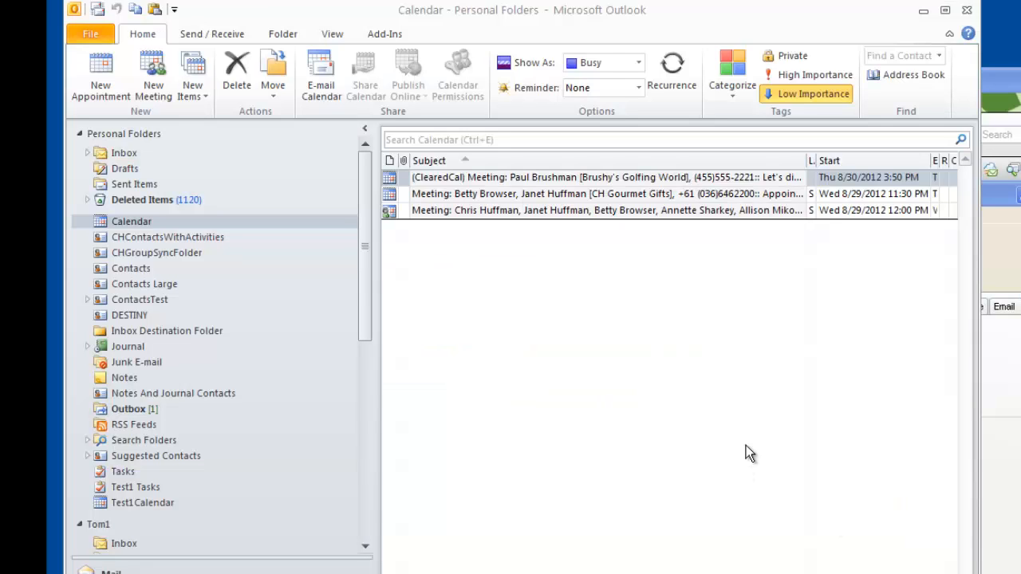
- Open the 8/30/2012 3:50 PM meeting in the Outlook calendar and examine the cleared tag and the ending of its subject
left_click(466, 177)
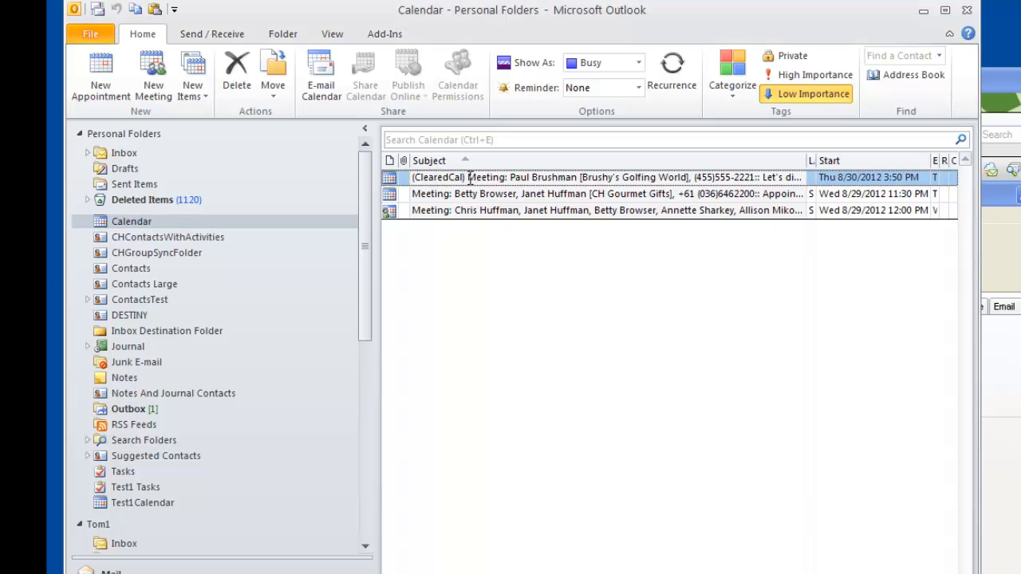
double_click(471, 178)
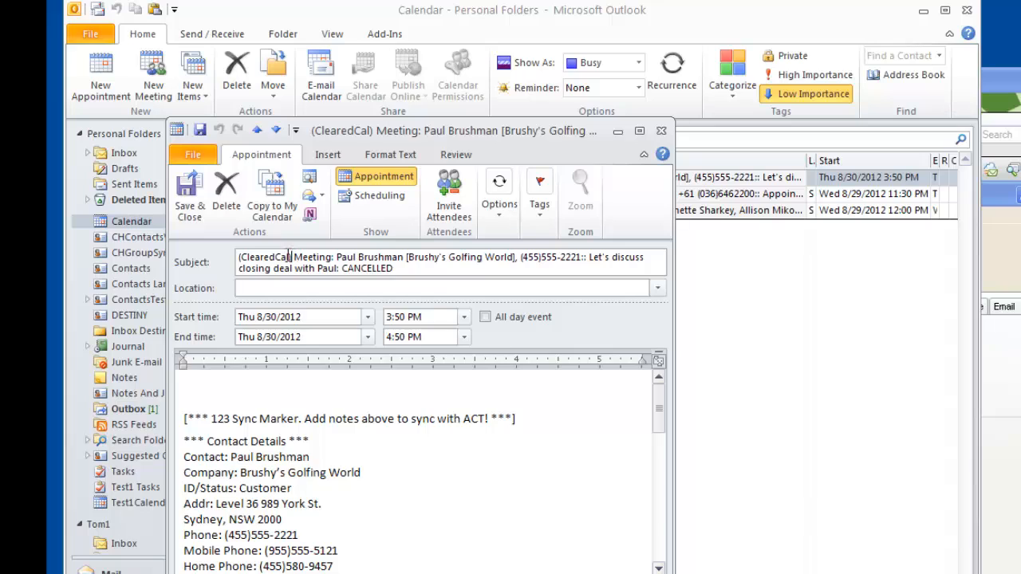
left_click_drag(293, 257, 237, 257)
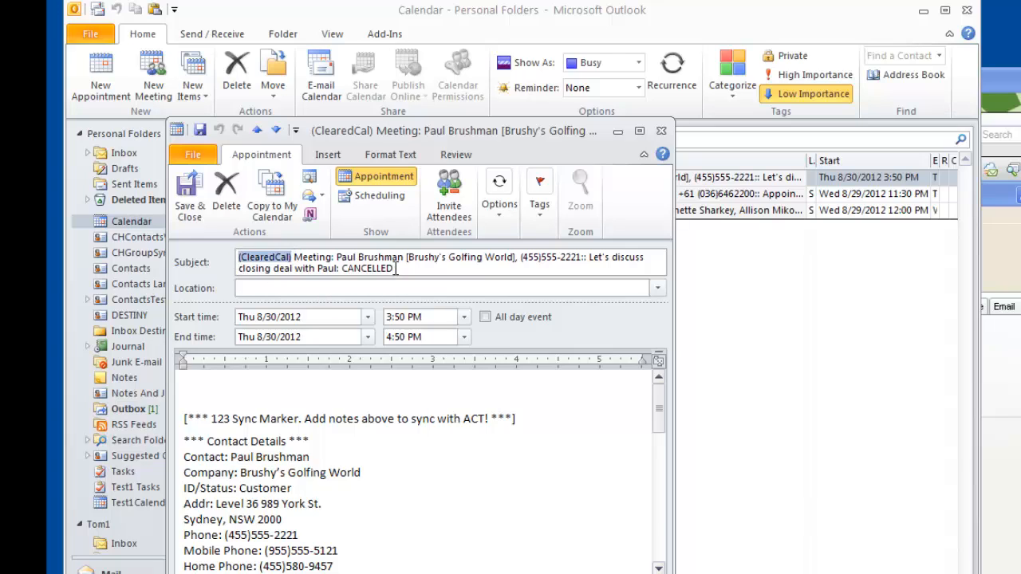
left_click_drag(394, 269, 362, 268)
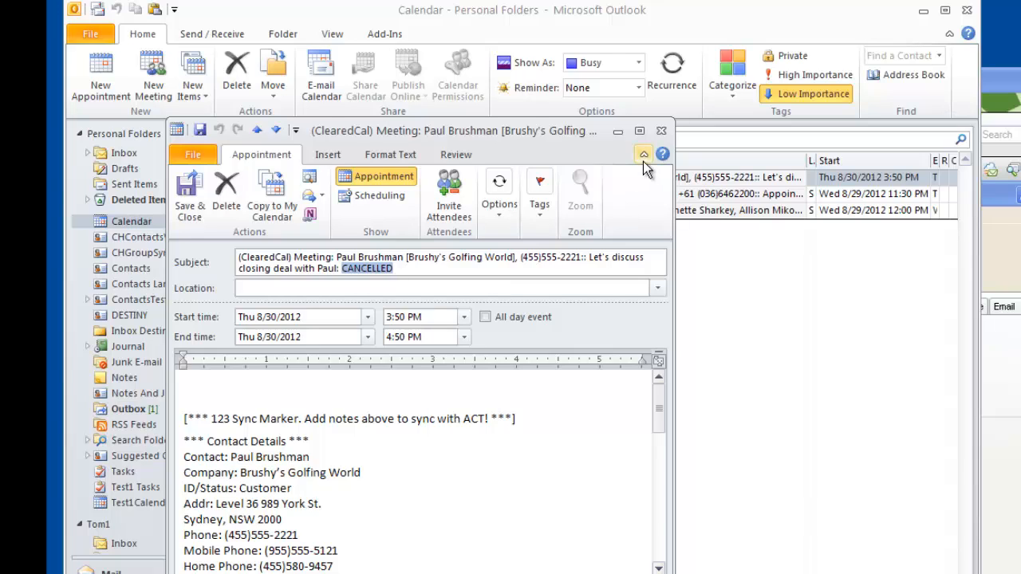
left_click(661, 131)
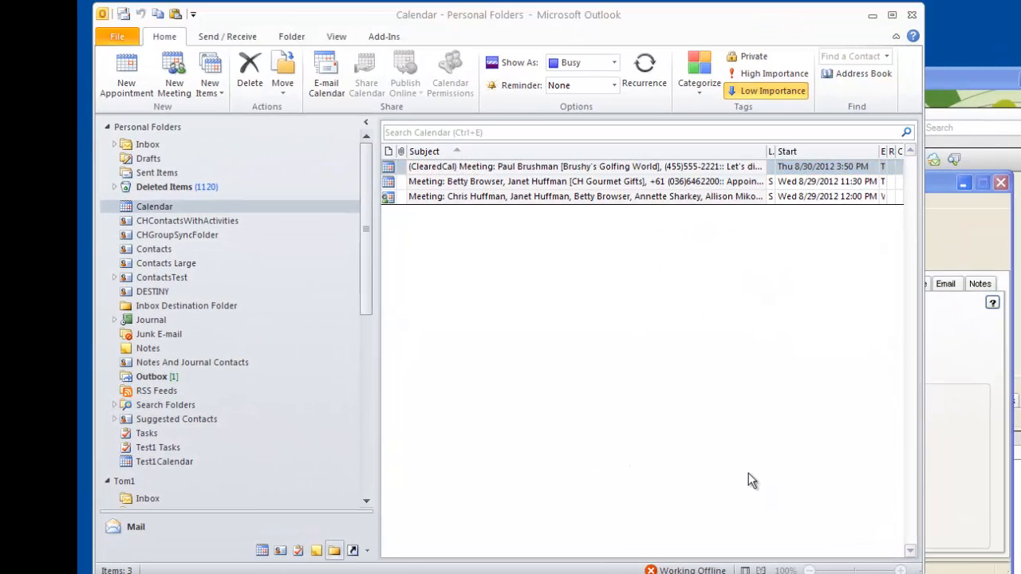
- Create a new Outlook calendar appointment with the subject "New Cal In Outlook"
double_click(528, 255)
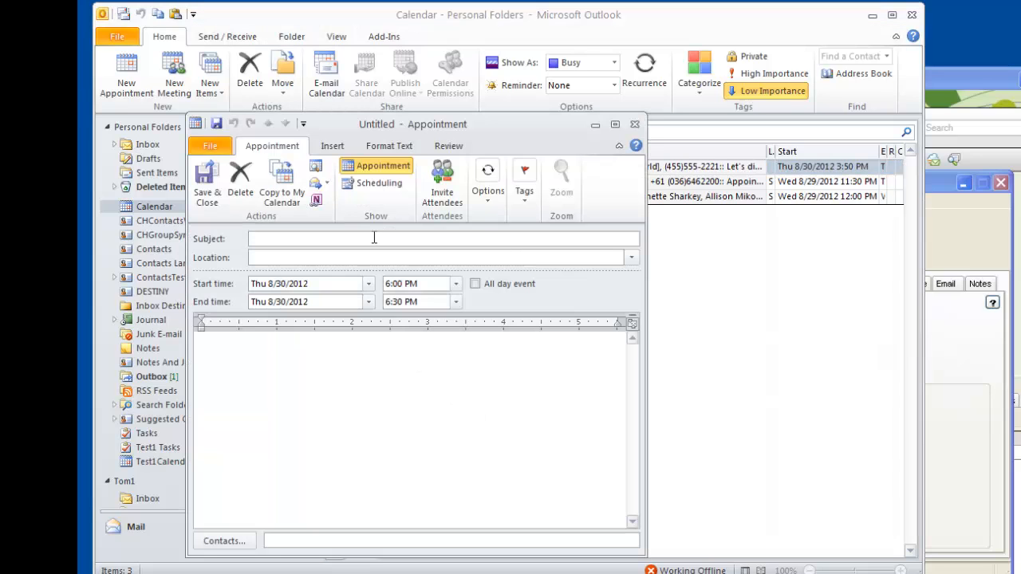
type("New Ca")
key("BackSpace")
type("al In Outlook")
- Link the Brushy's Golfing World contact to the new appointment, and save it, dismissing its reminder
left_click(225, 541)
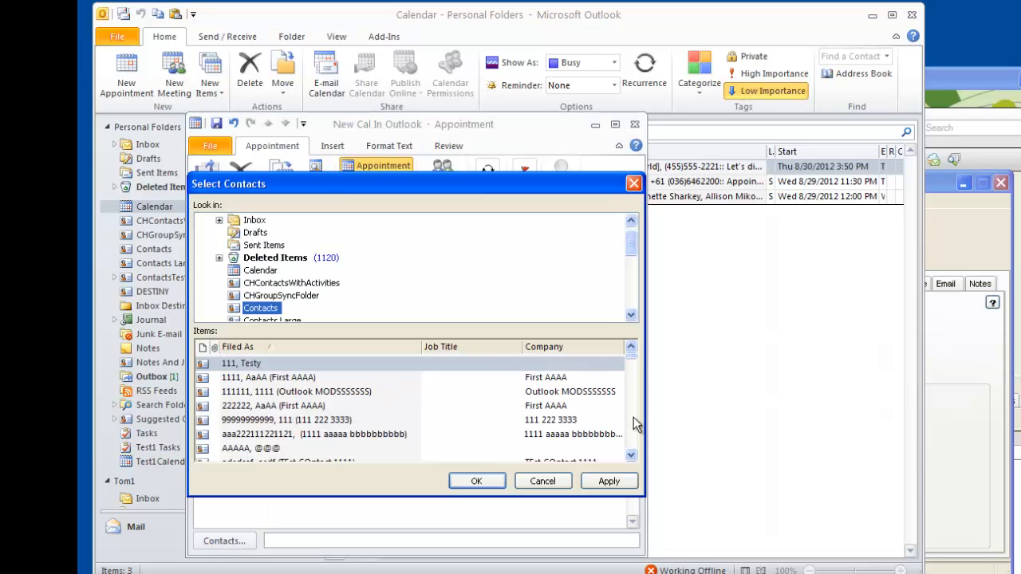
scroll(633, 417, "down", 15)
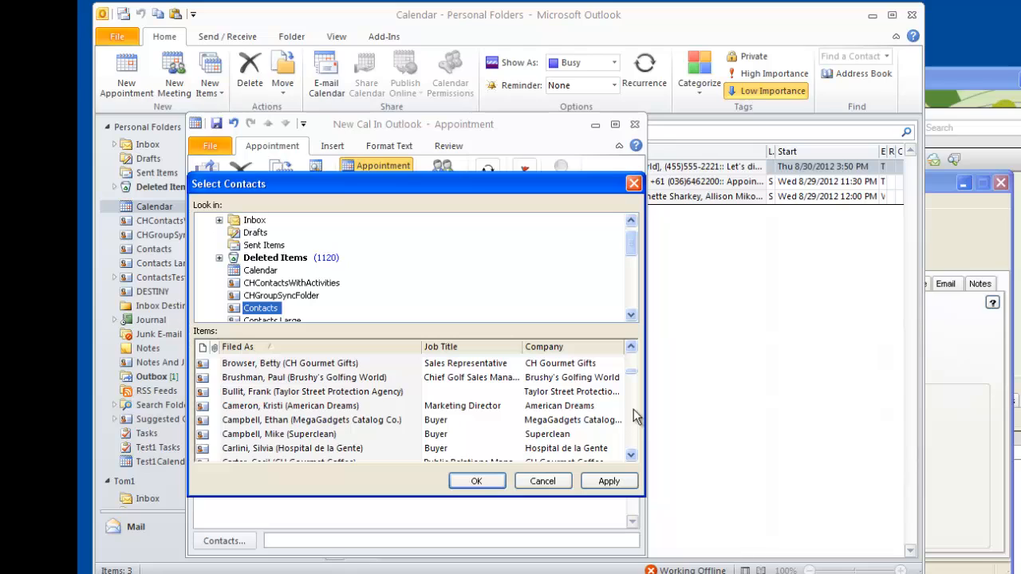
left_click(336, 379)
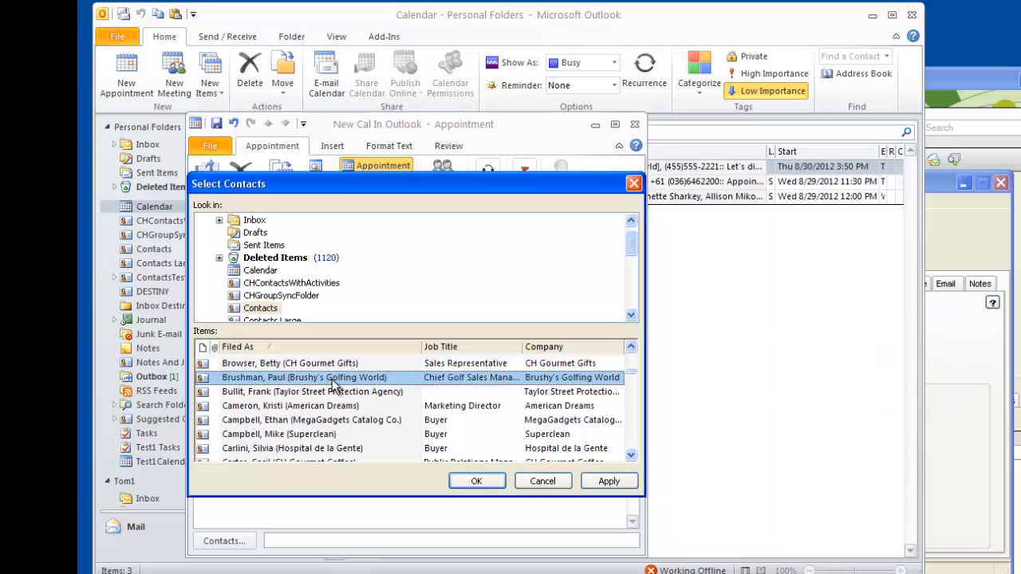
left_click(605, 481)
left_click(479, 483)
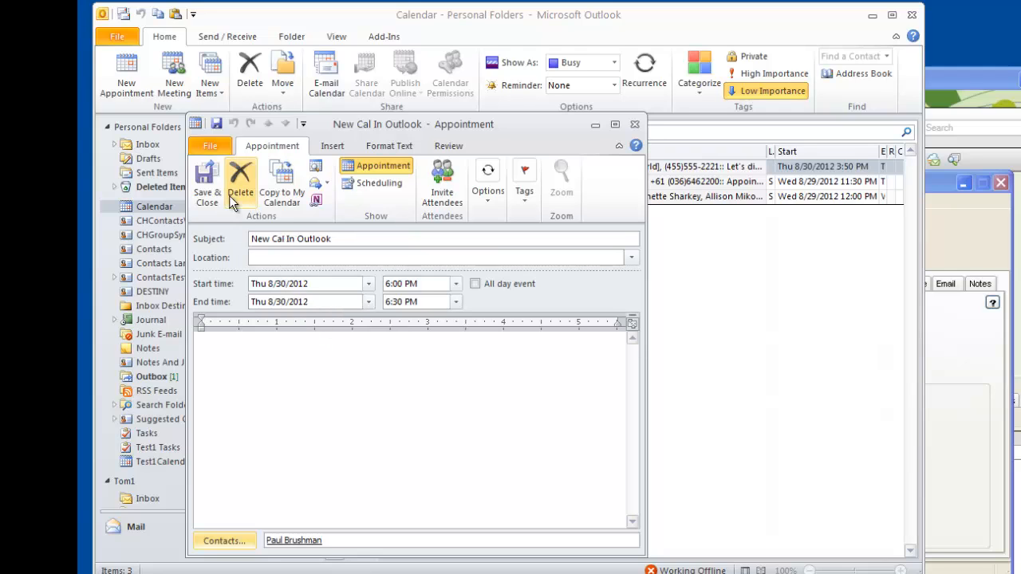
left_click(208, 187)
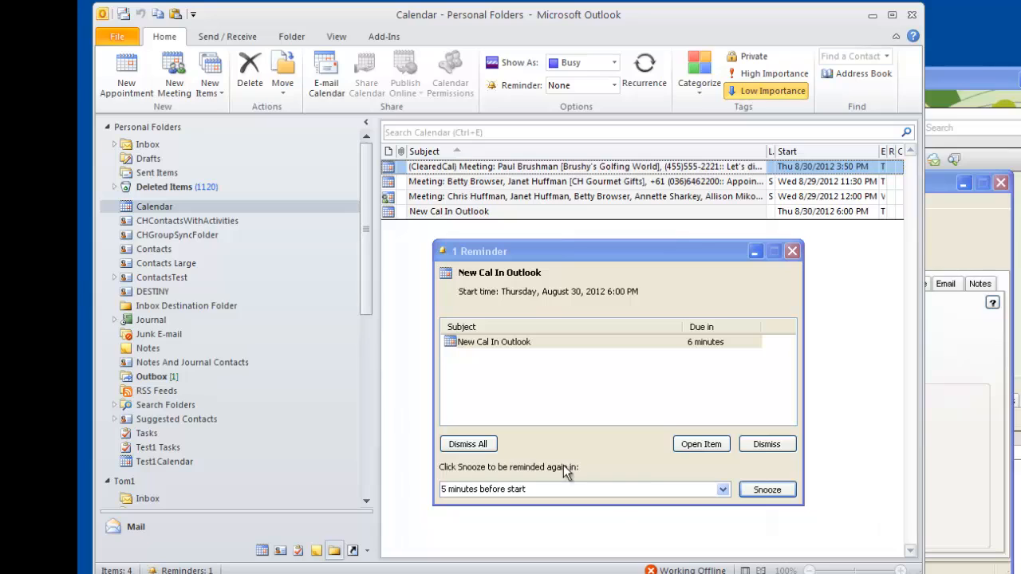
left_click(466, 453)
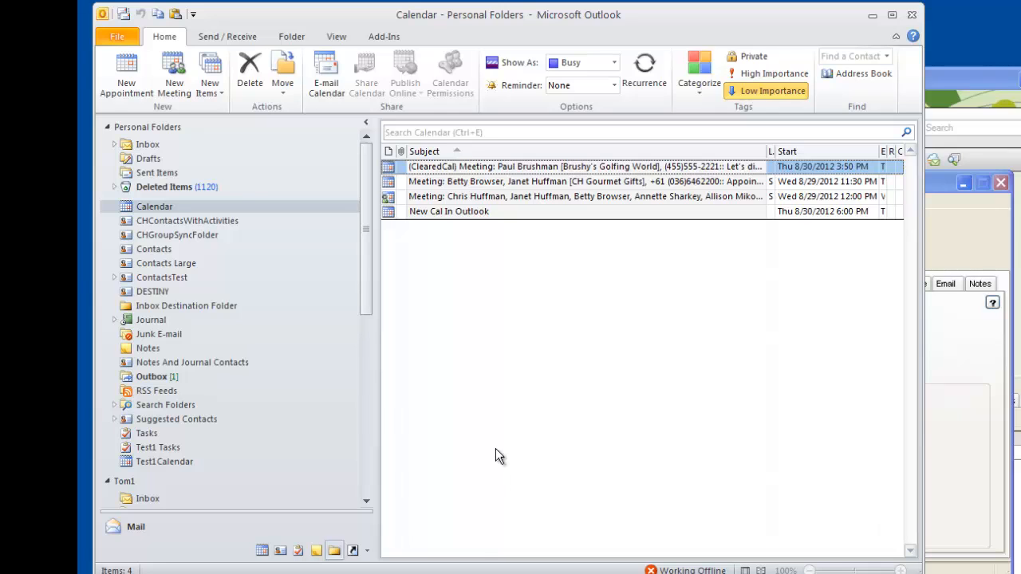
- Switch to 123 Sync, synchronize the new Outlook appointment to ACT! for the enabled user, and check the contact's activities in Sage ACT!
key("alt+Tab")
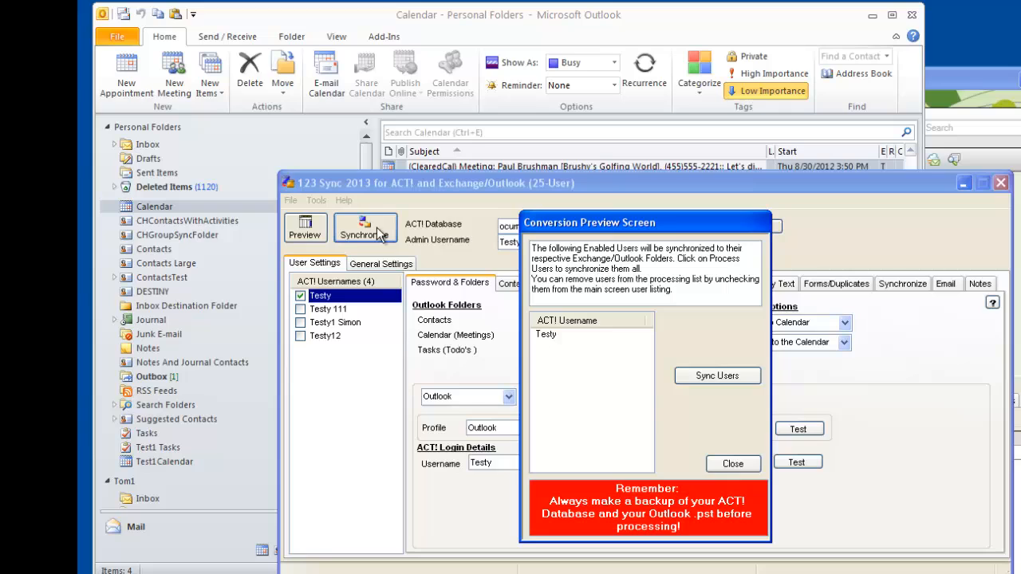
left_click(702, 376)
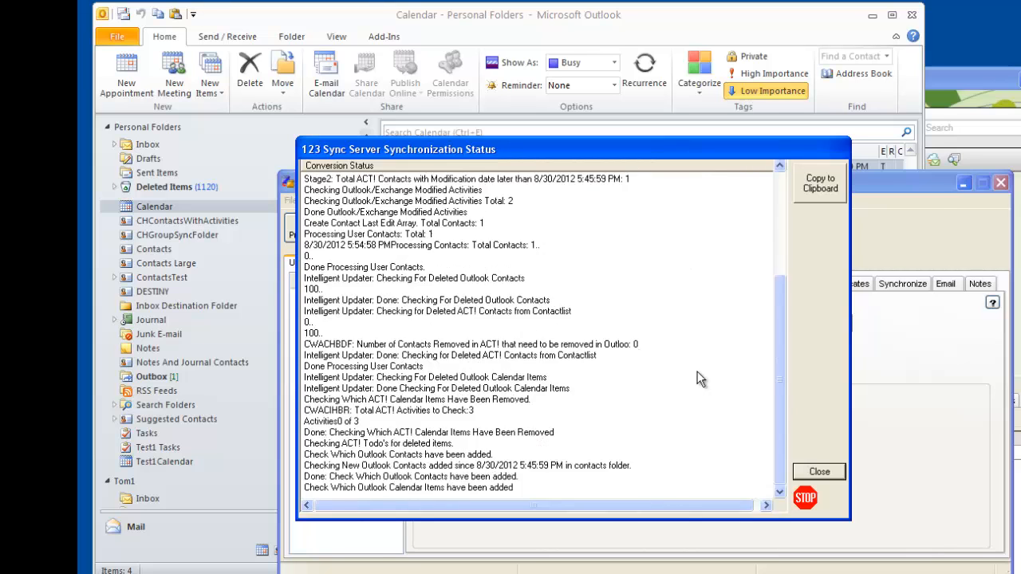
left_click(897, 555)
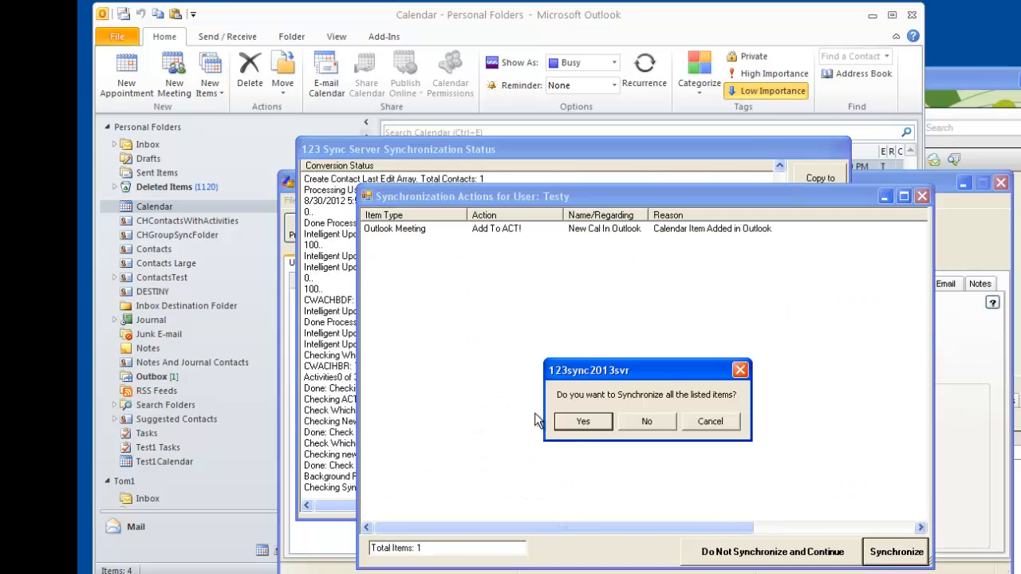
left_click(582, 422)
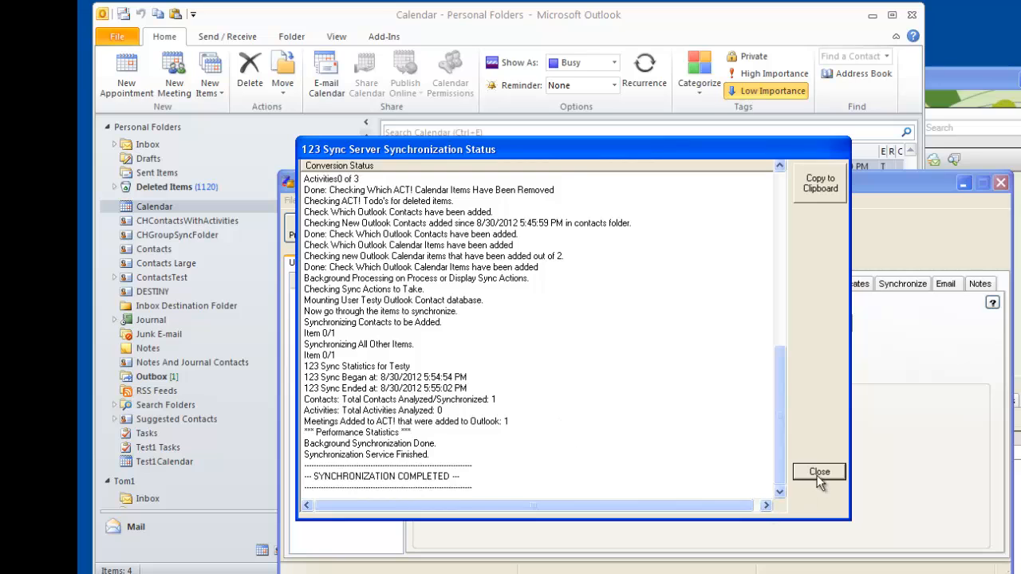
left_click(819, 476)
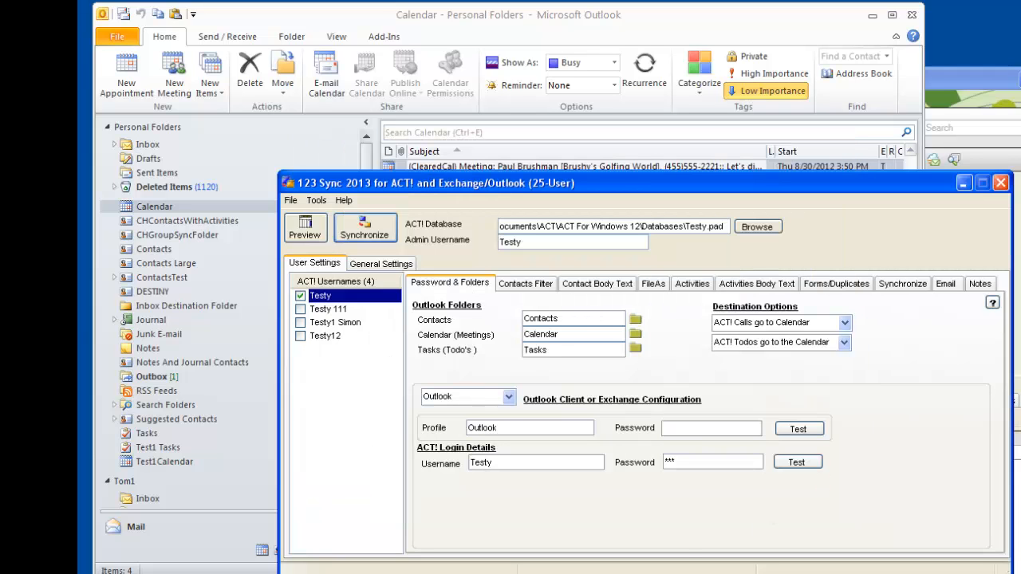
left_click(573, 573)
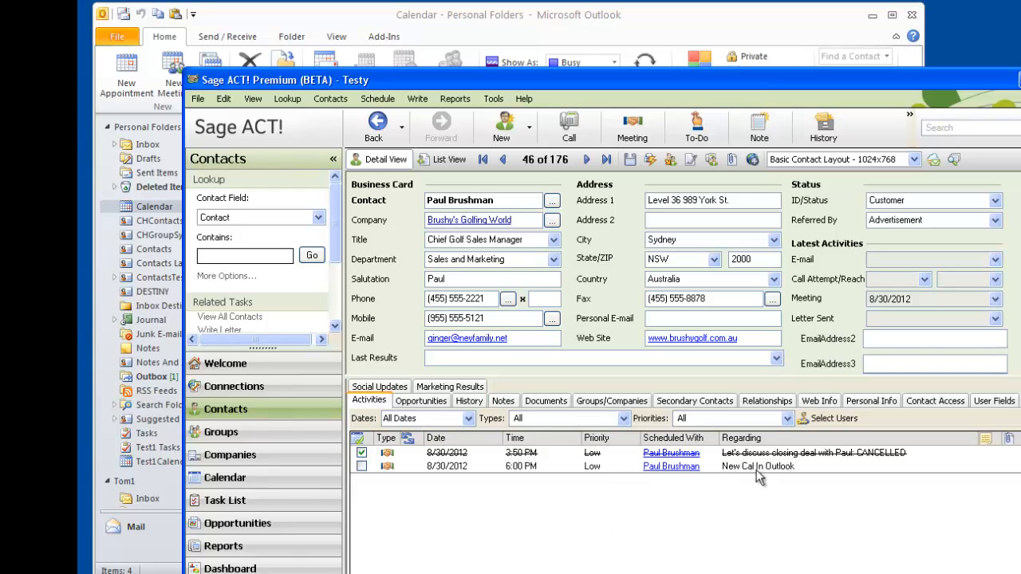
- Switch to Outlook, open the 8/30/2012 6:00 PM "New Cal In Outlook" meeting, prefix its subject with "(ClearCal)", and save it
left_click(768, 470)
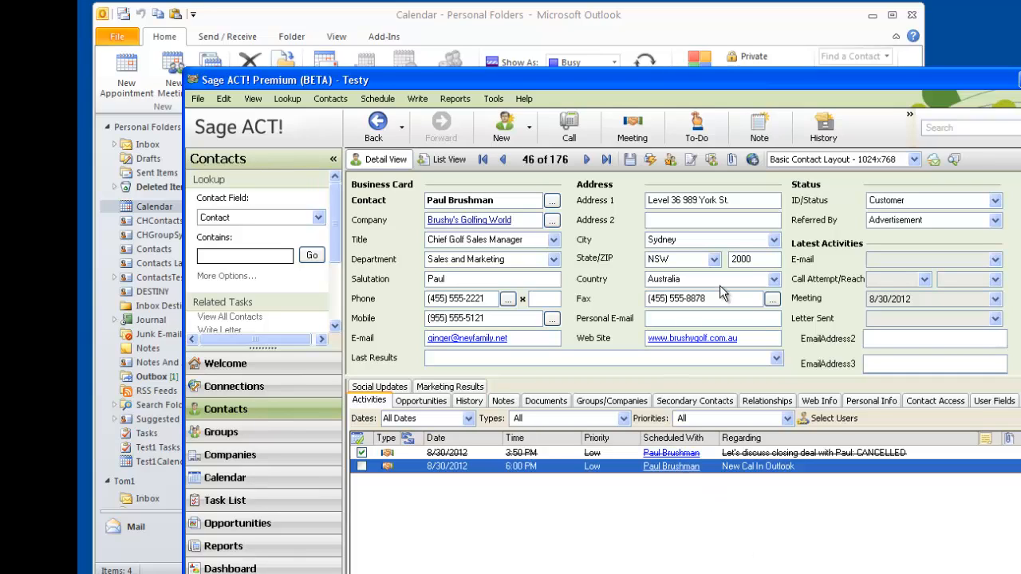
left_click(704, 39)
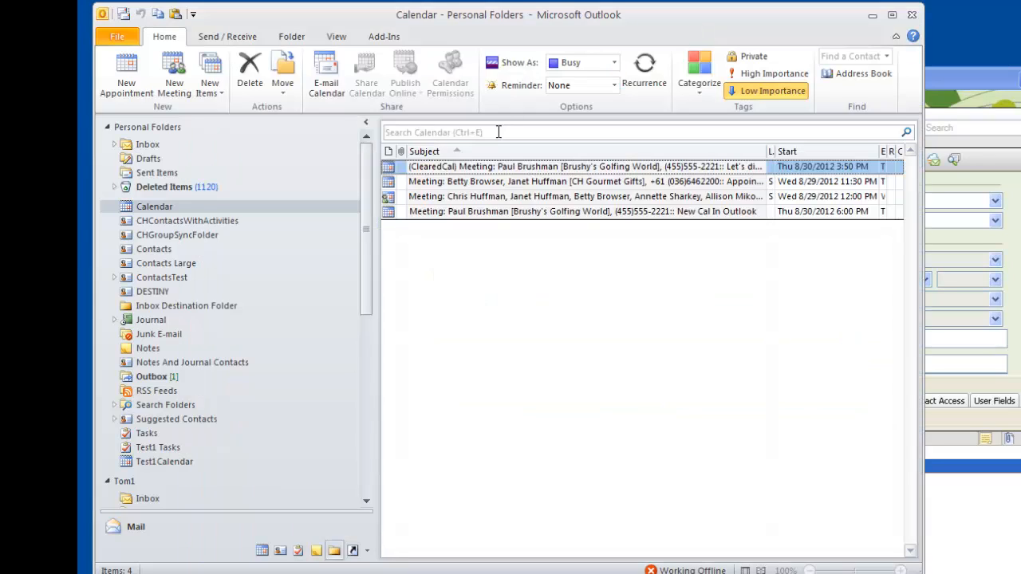
left_click(450, 212)
double_click(450, 212)
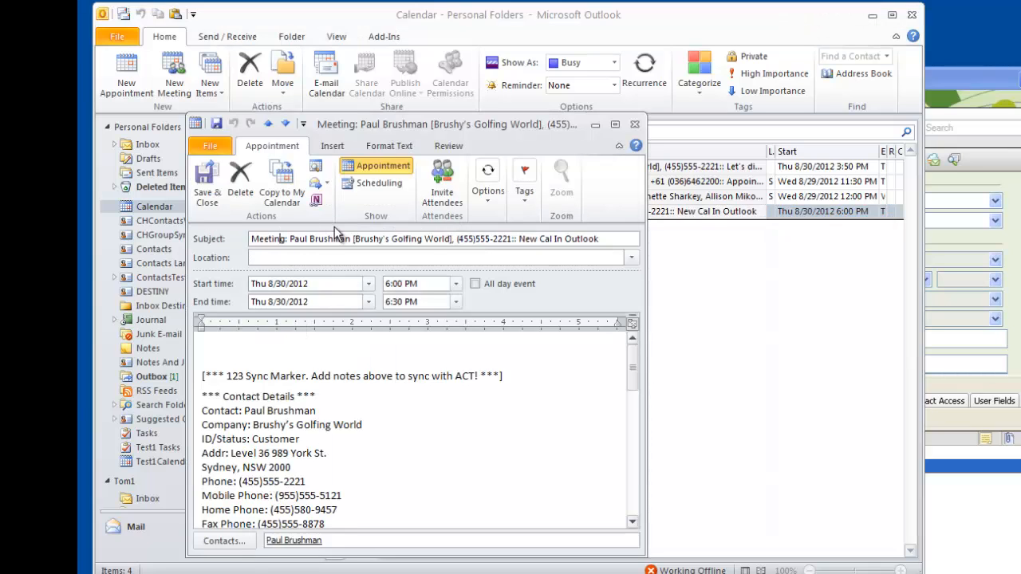
left_click_drag(343, 124, 430, 188)
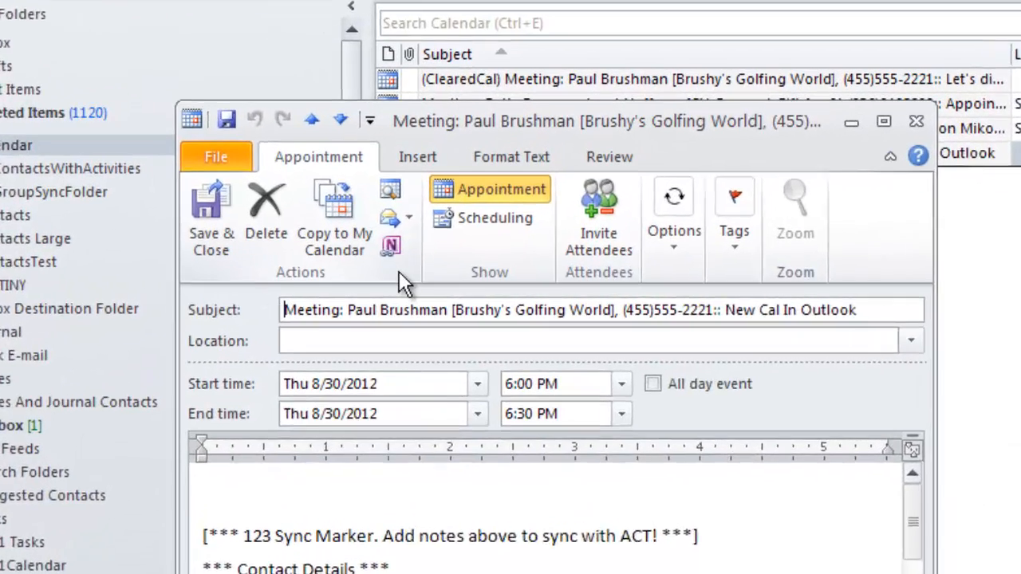
key("Home")
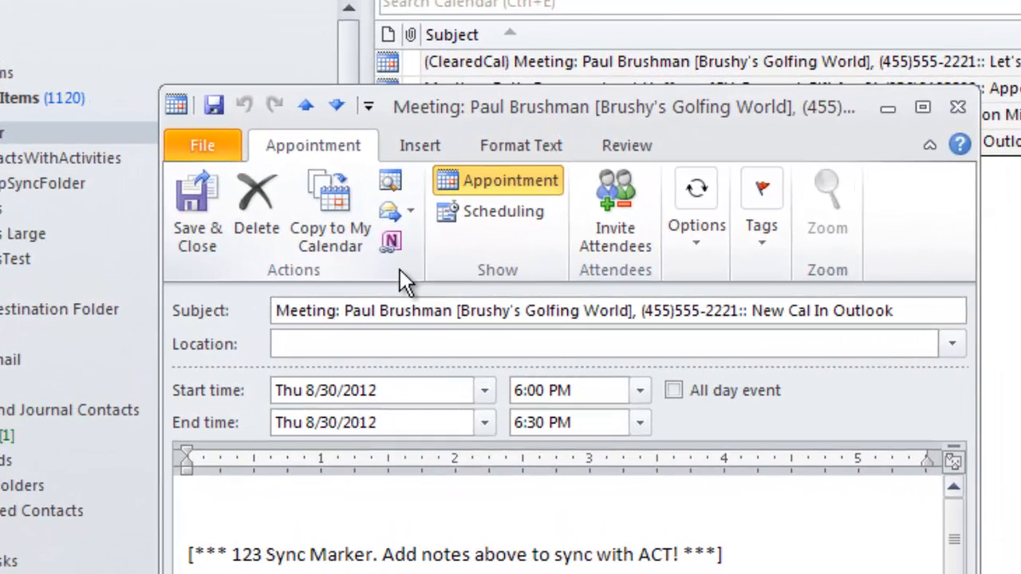
type("(ClearCal")
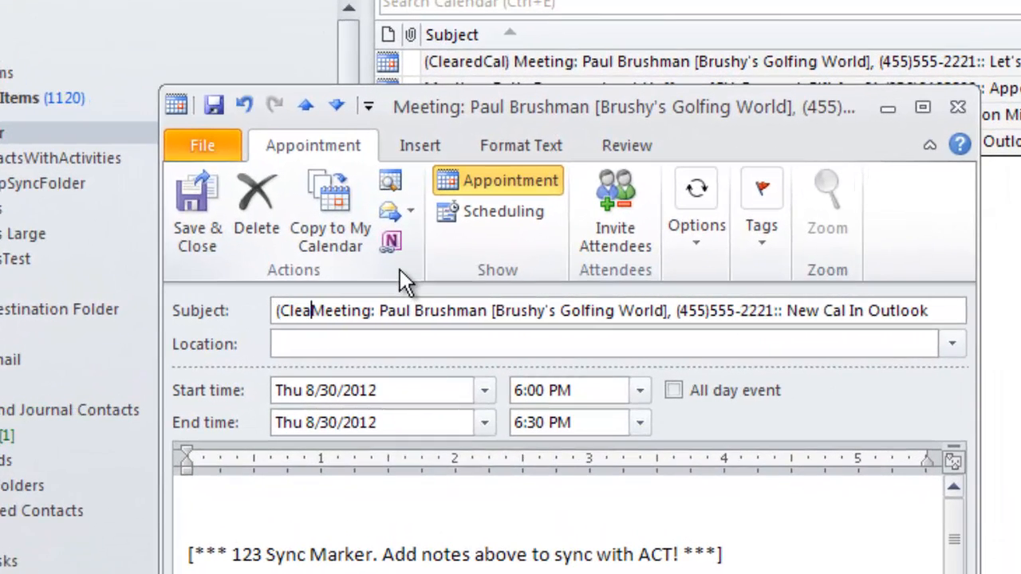
type(")")
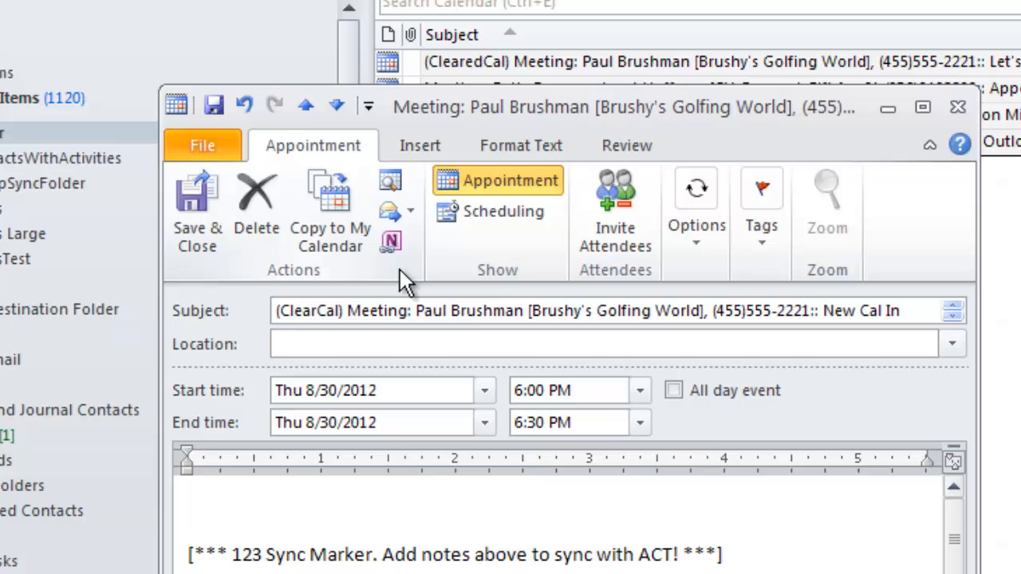
left_click(199, 226)
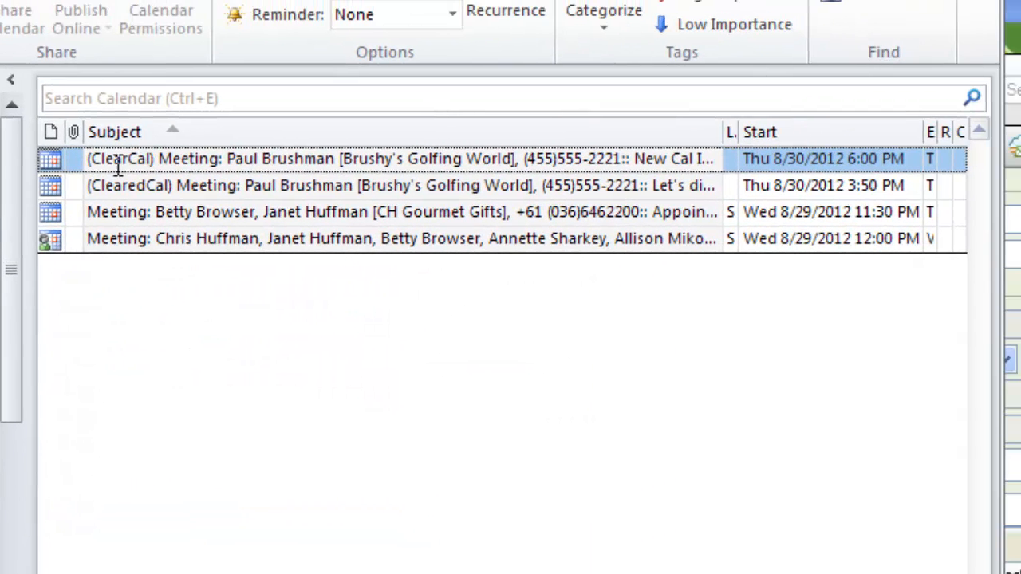
- Reopen the 6:00 PM meeting, correct the tag at the start of its subject to "(ClearedCal)", and save it
double_click(178, 132)
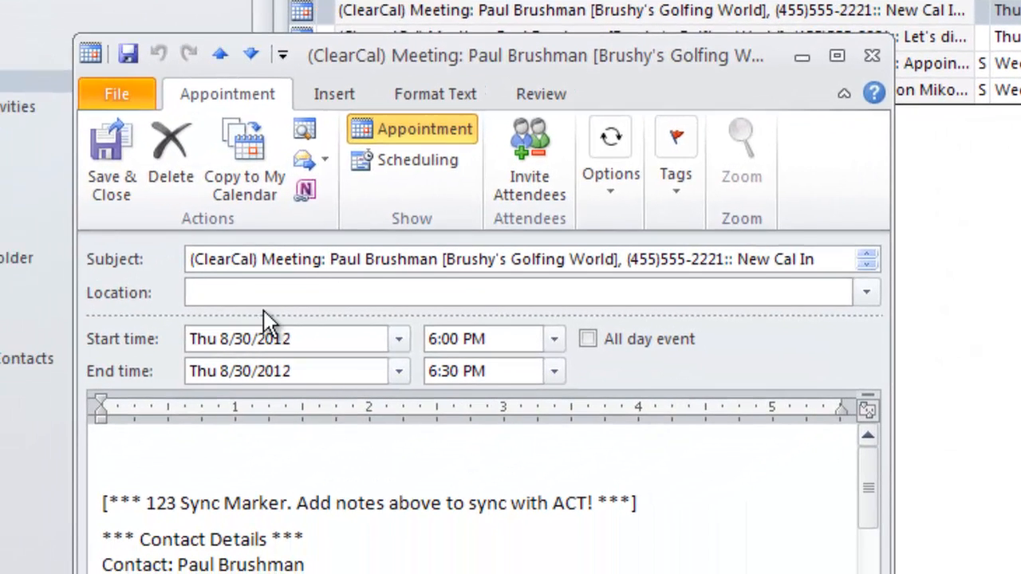
type("ed")
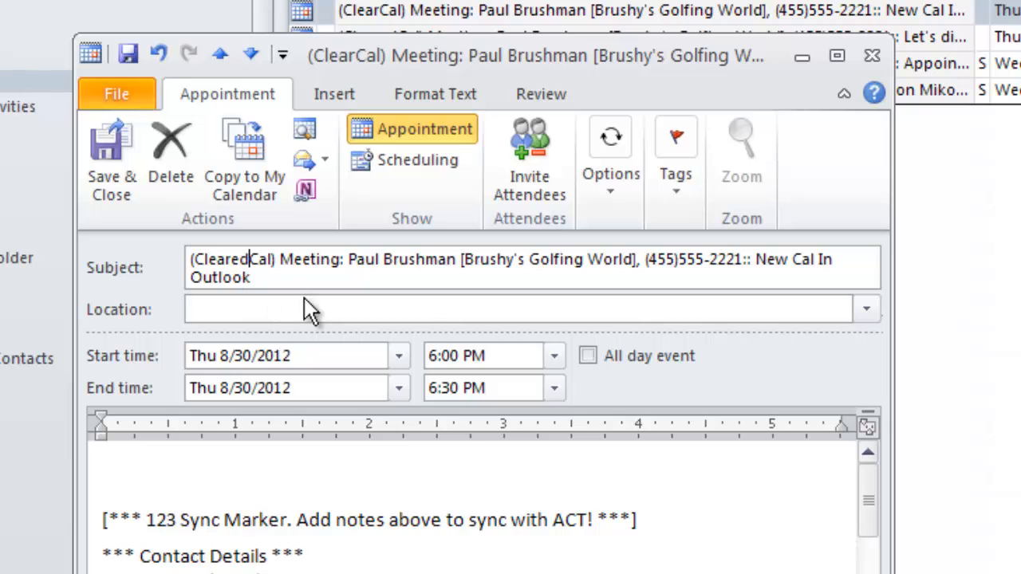
left_click(114, 149)
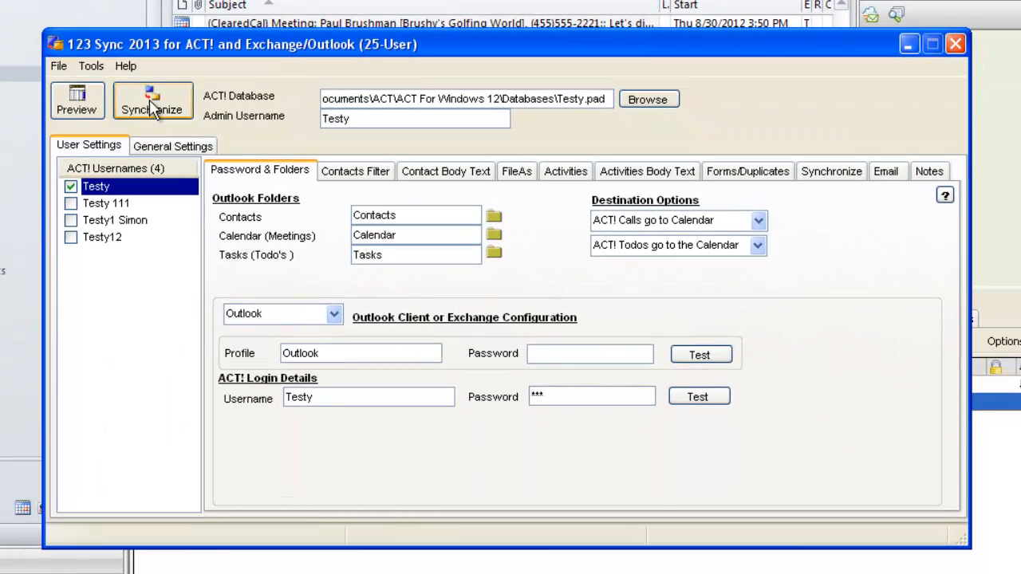
- Synchronize the cleared 6:00 PM meeting to ACT! for the enabled user with 123 Sync, and close the synchronization status
left_click(152, 108)
left_click(579, 297)
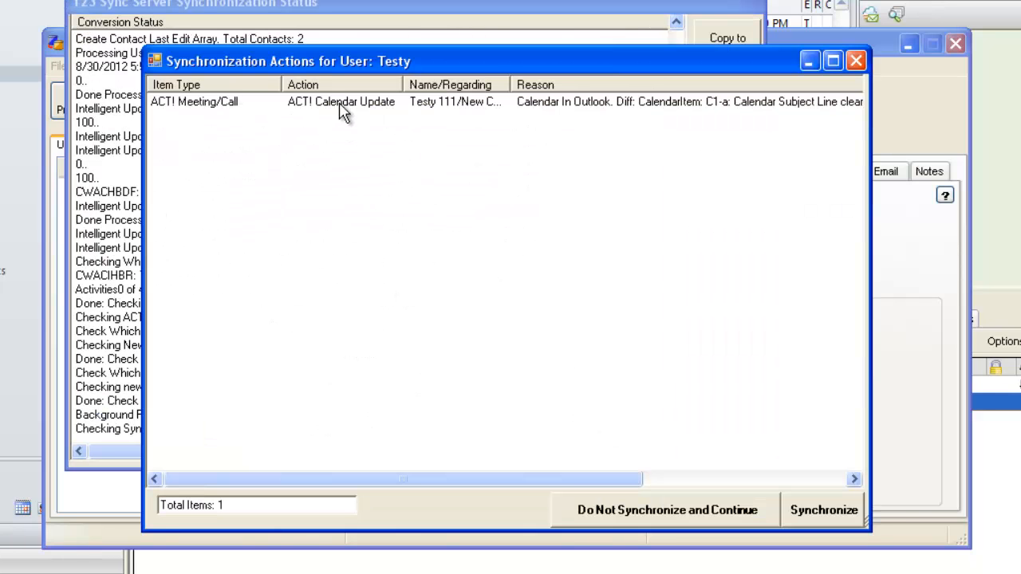
left_click(822, 518)
left_click(447, 347)
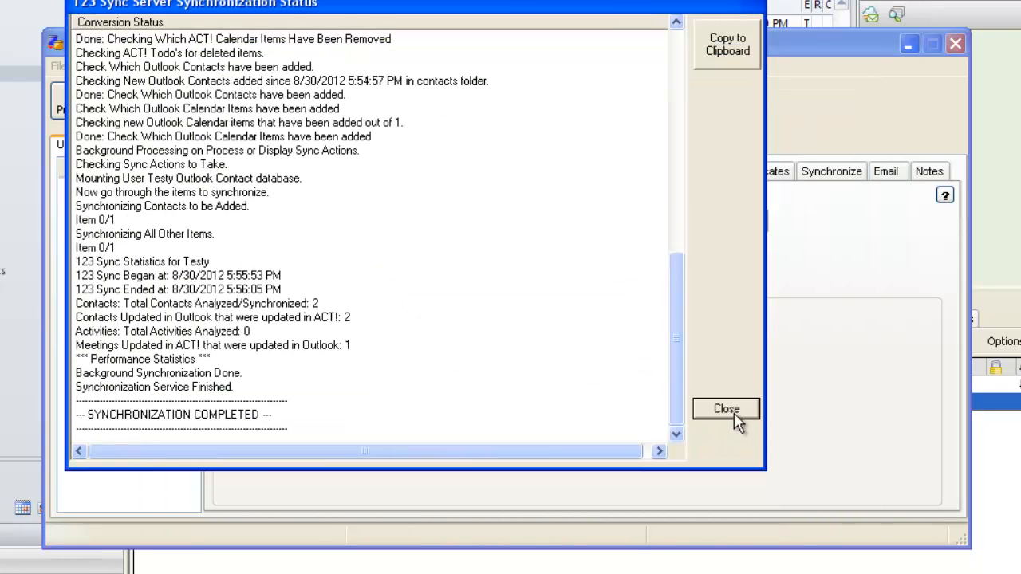
left_click(726, 411)
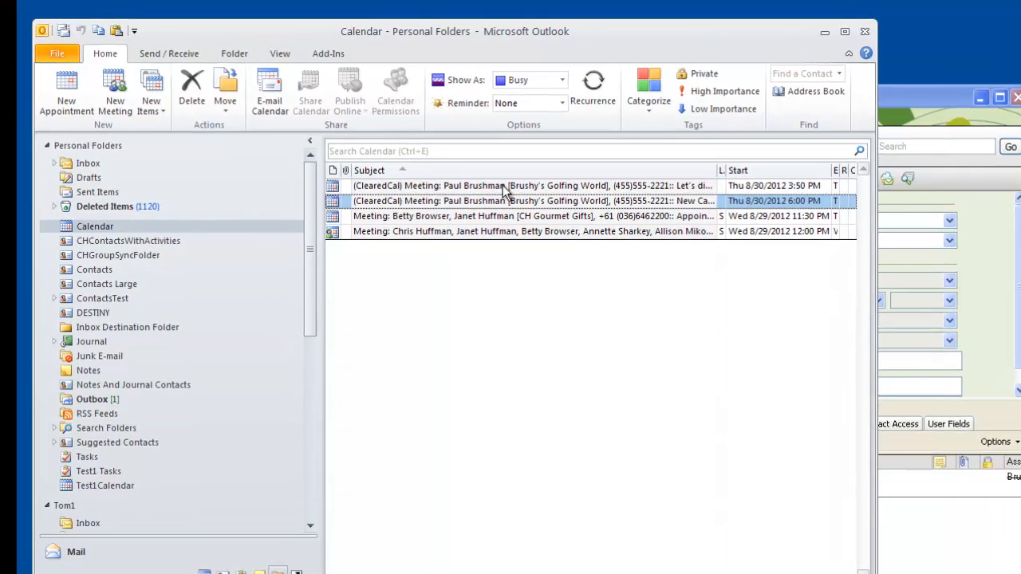
- Delete the cleared 8/30/2012 3:50 PM meeting from the Outlook calendar
left_click(502, 185)
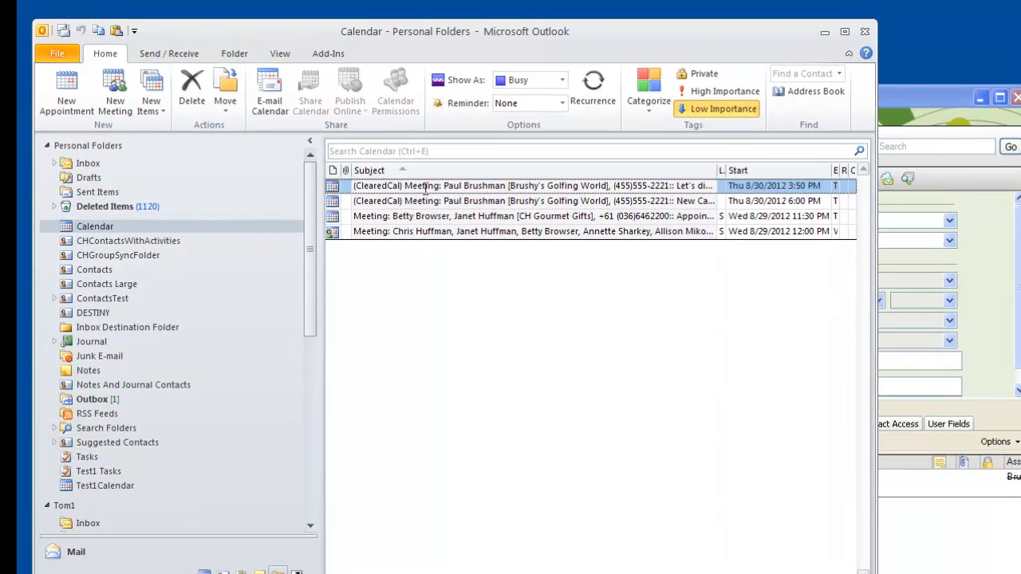
key("Delete")
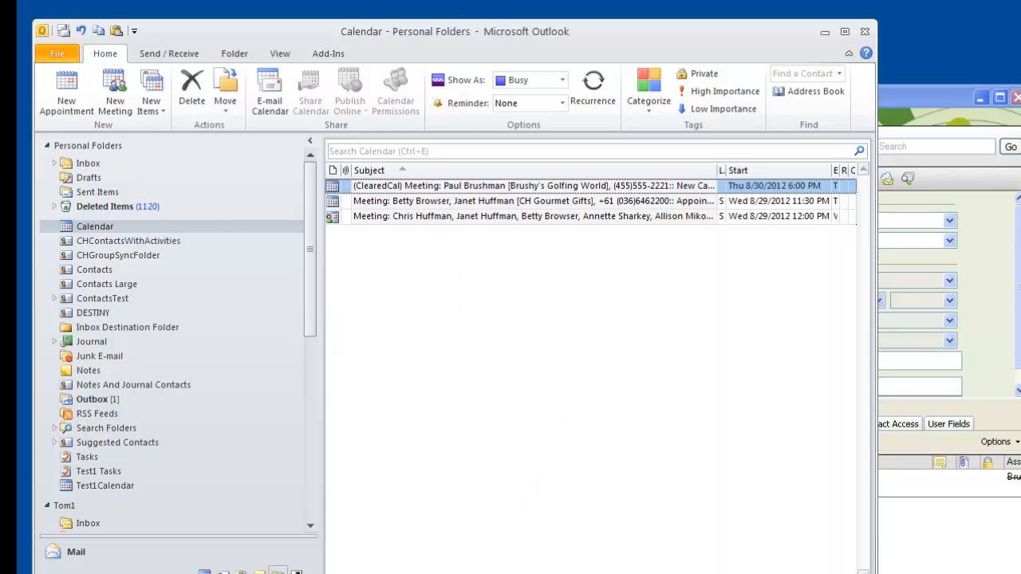
- Switch to 123 Sync, synchronize the meeting deletion to ACT! for the enabled user, and return to the contact's activities in Sage ACT!
left_click(573, 573)
left_click(331, 252)
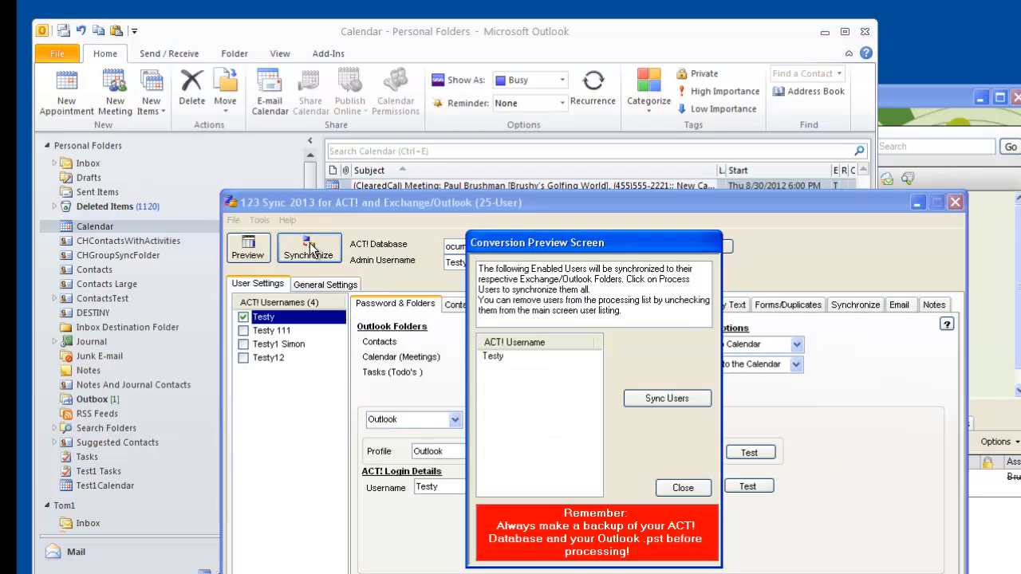
left_click(652, 401)
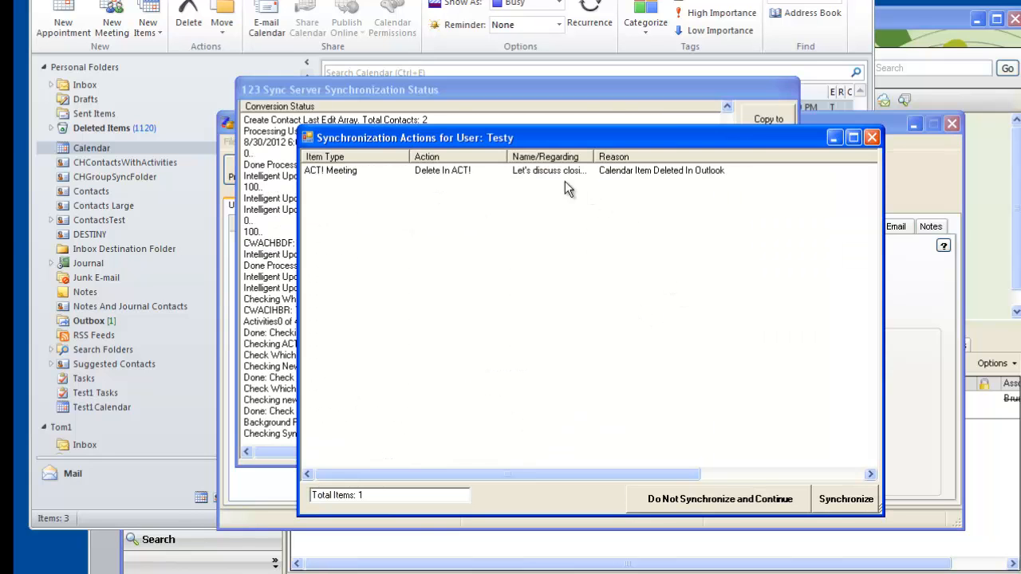
left_click(865, 498)
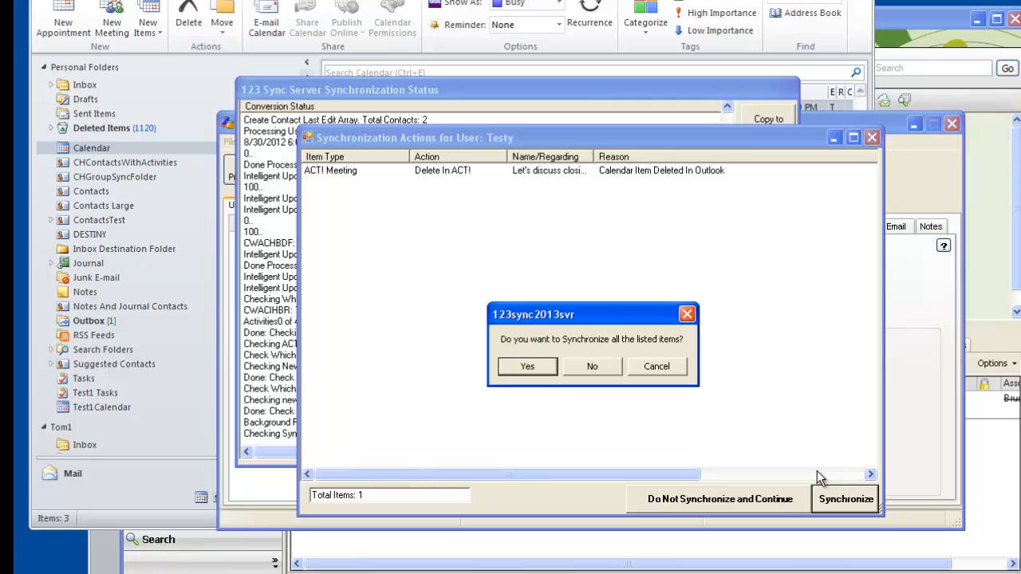
left_click(526, 367)
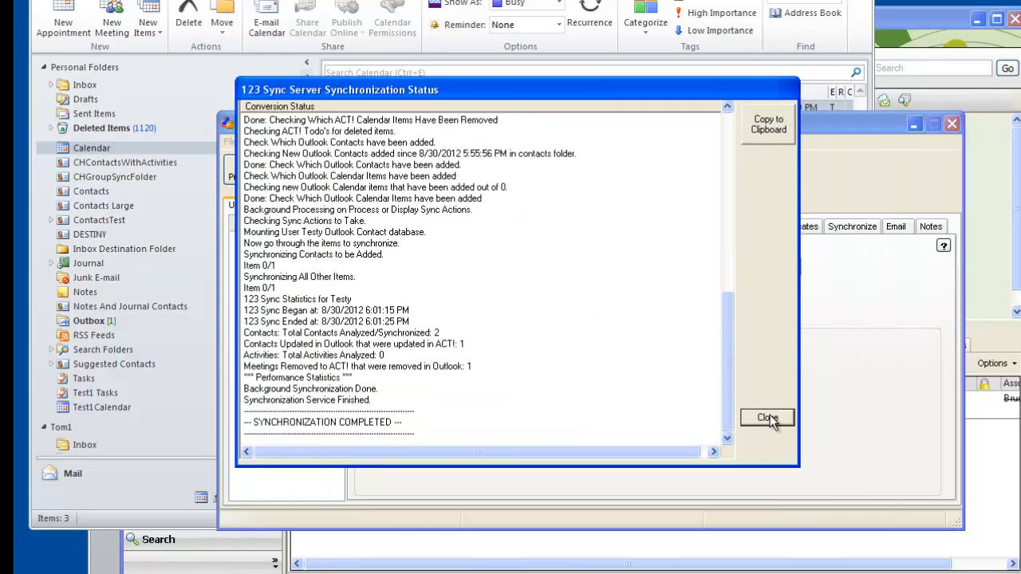
left_click(769, 418)
left_click(999, 354)
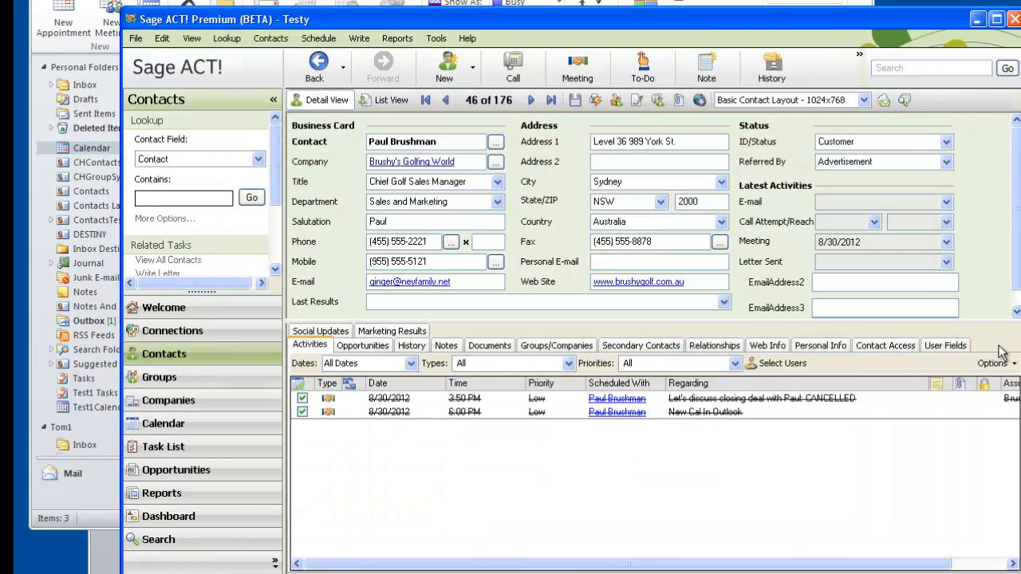